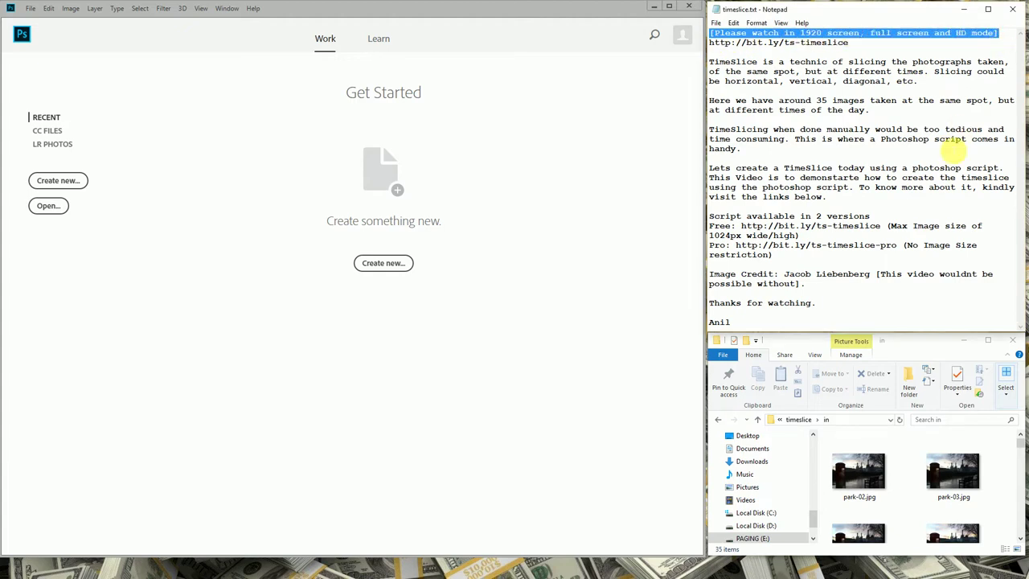
Step: Read the TimeSlice notes on the technique and its 35 images, then list the photo folder in Details view
left_click(774, 74)
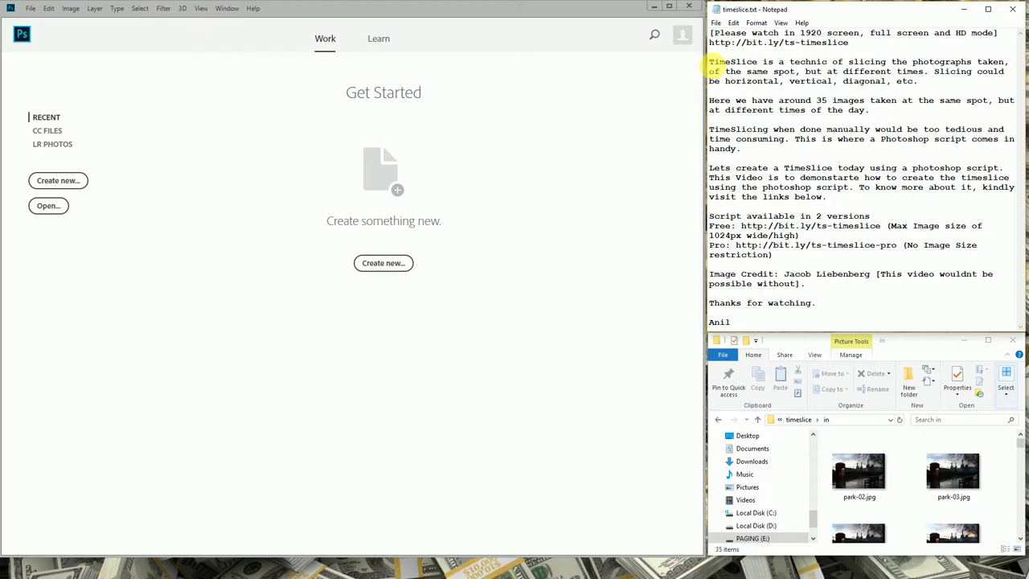
left_click_drag(711, 62, 918, 81)
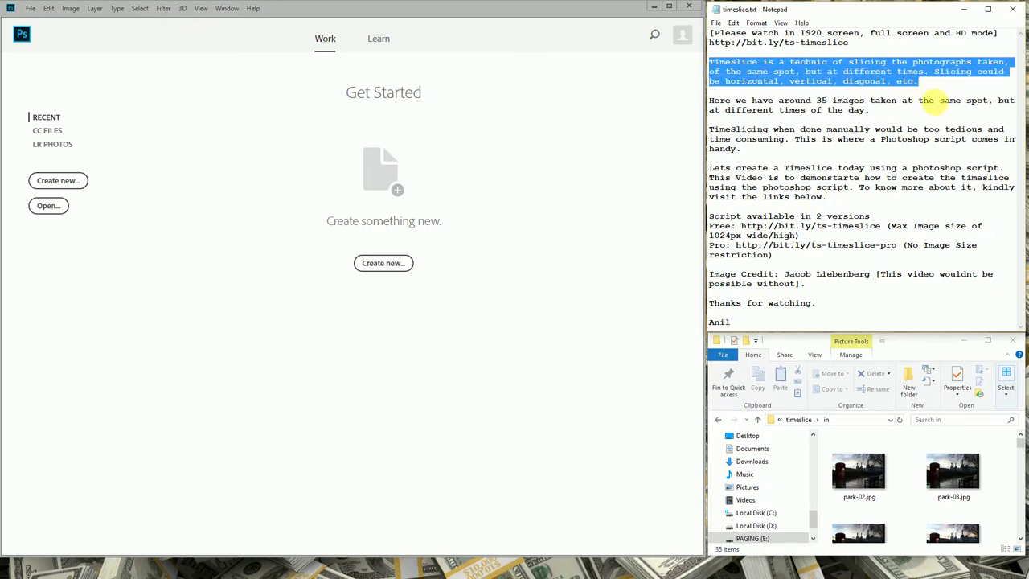
left_click(861, 116)
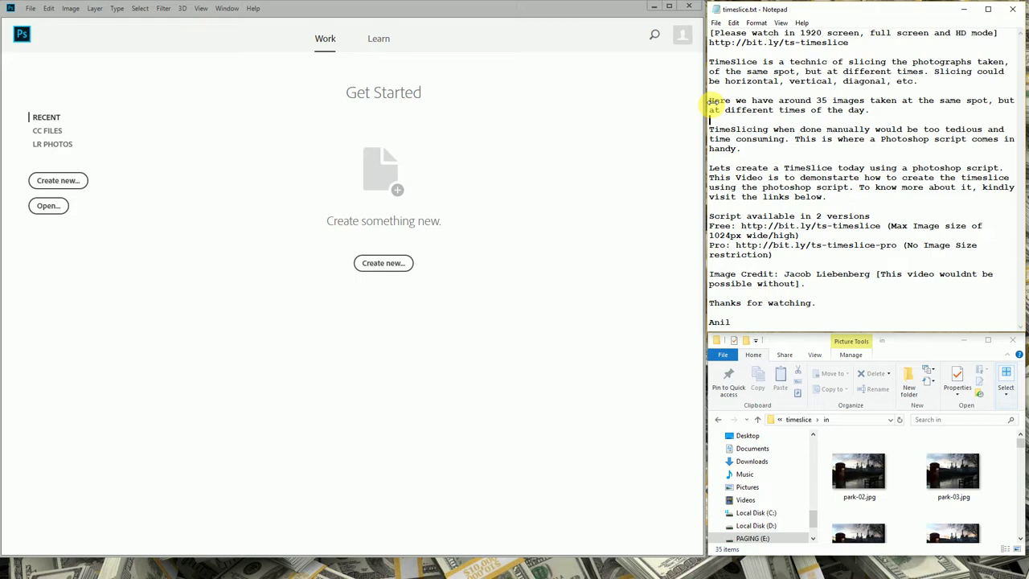
left_click_drag(710, 105, 872, 110)
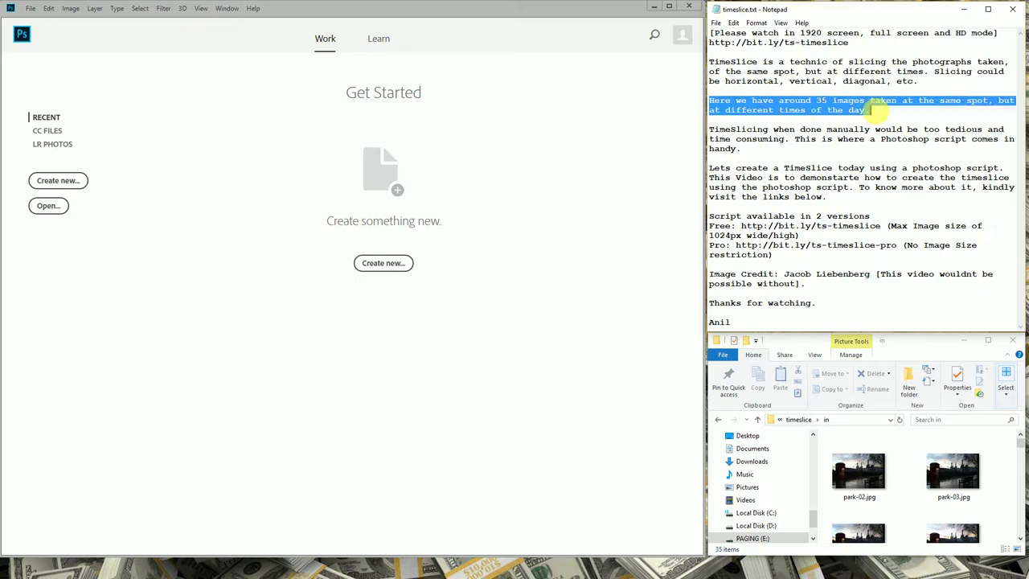
left_click(1006, 549)
Step: Maximize the photo folder, preview all 35 park photos as larger thumbnails, then restore the window
double_click(916, 341)
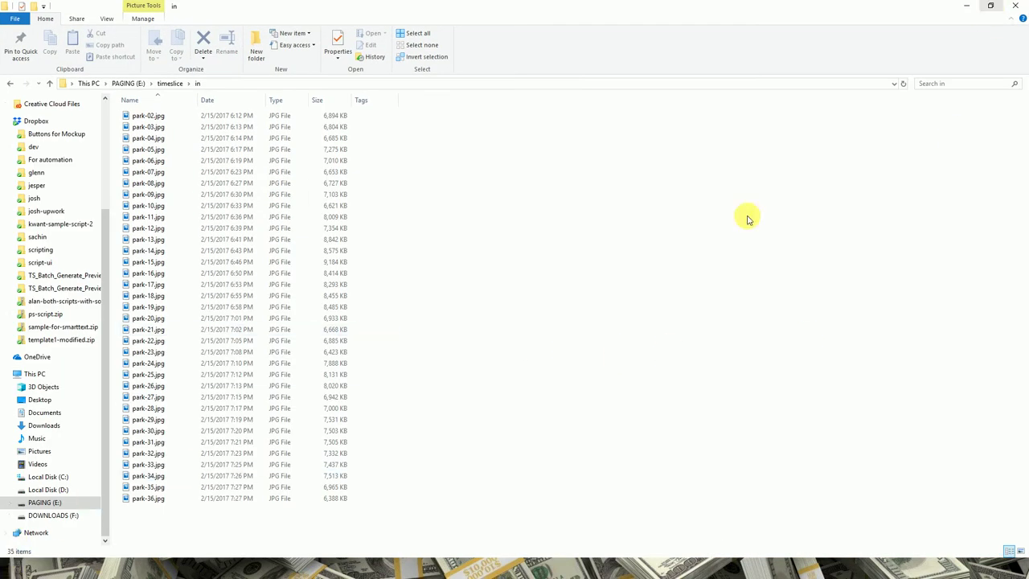
scroll(573, 313, "up", 1, "ctrl")
scroll(573, 314, "up", 2, "ctrl")
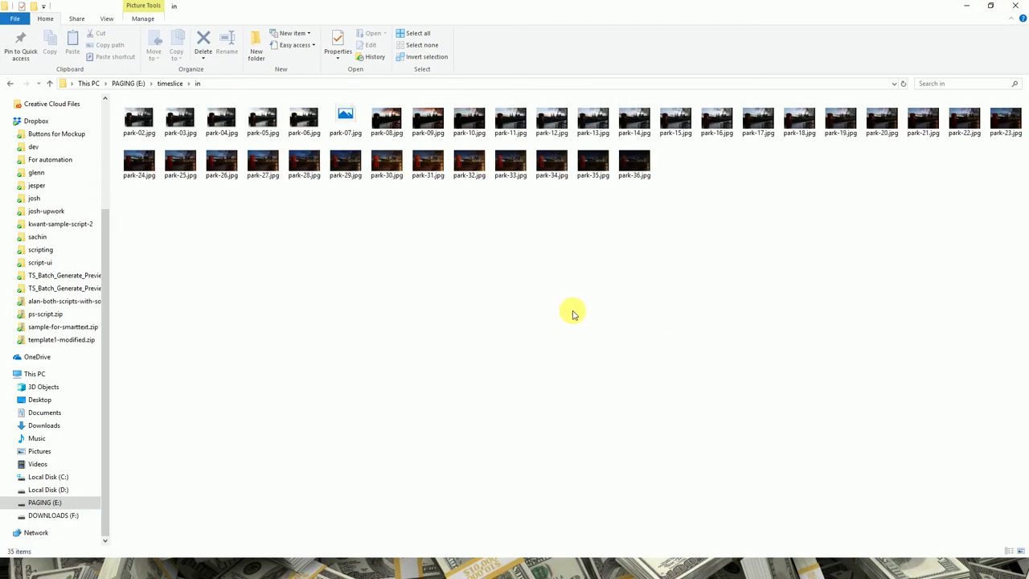
scroll(572, 314, "up", 2, "ctrl")
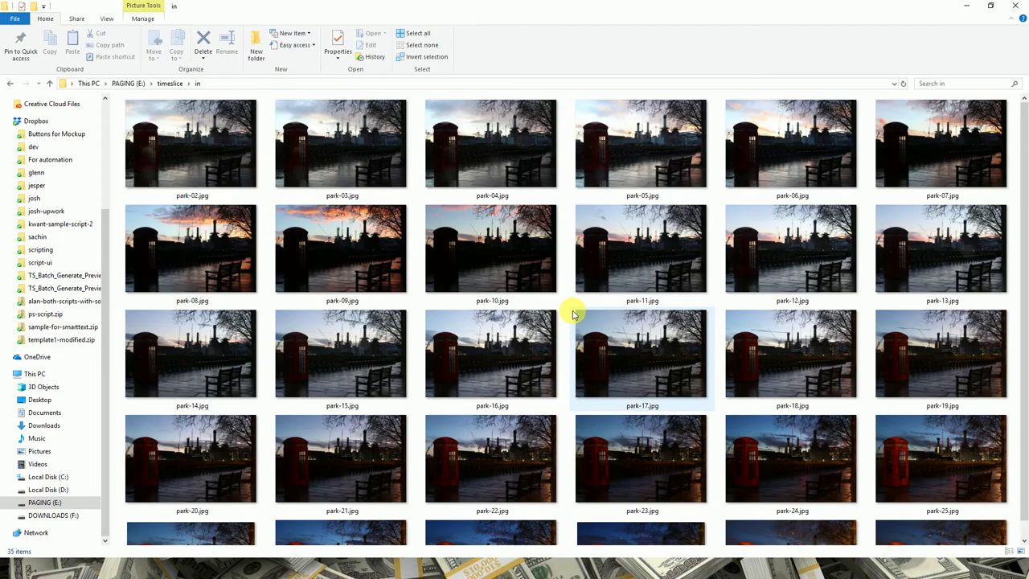
scroll(572, 314, "down", 1, "ctrl")
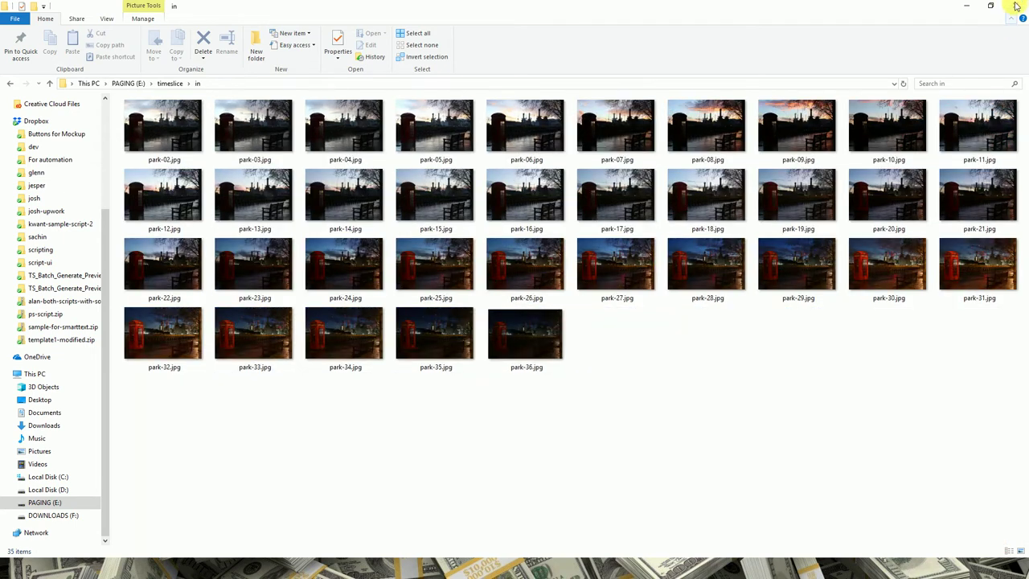
left_click(990, 9)
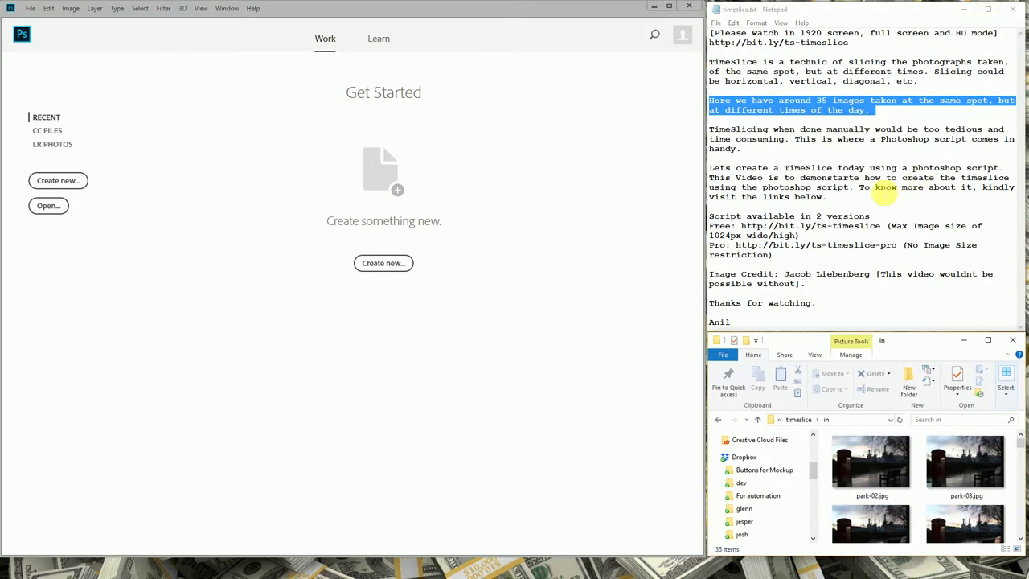
Step: Review the notes on manual slicing and script-made TimeSlices, then open Photoshop's File > Scripts list
left_click(718, 134)
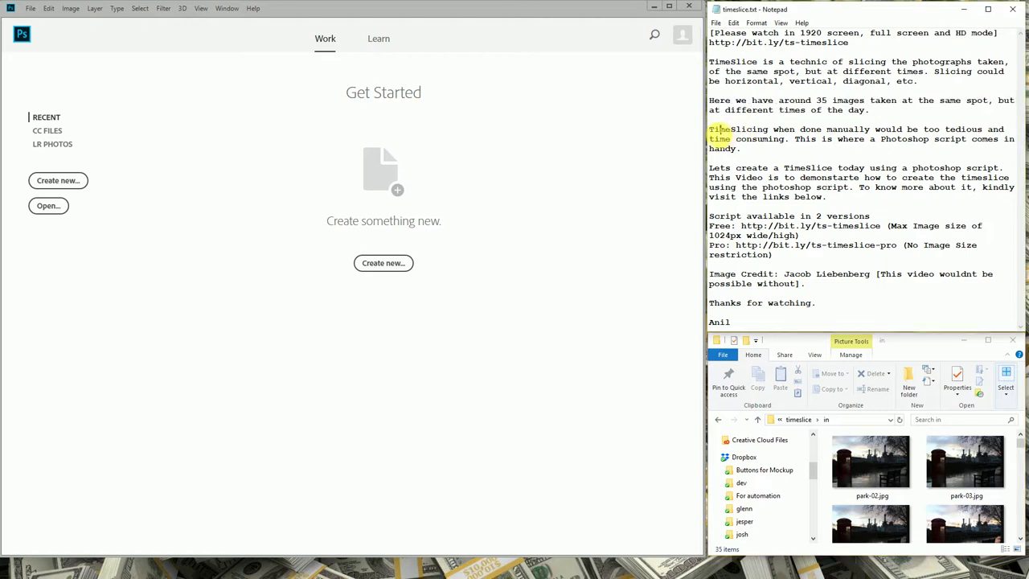
left_click_drag(711, 130, 740, 150)
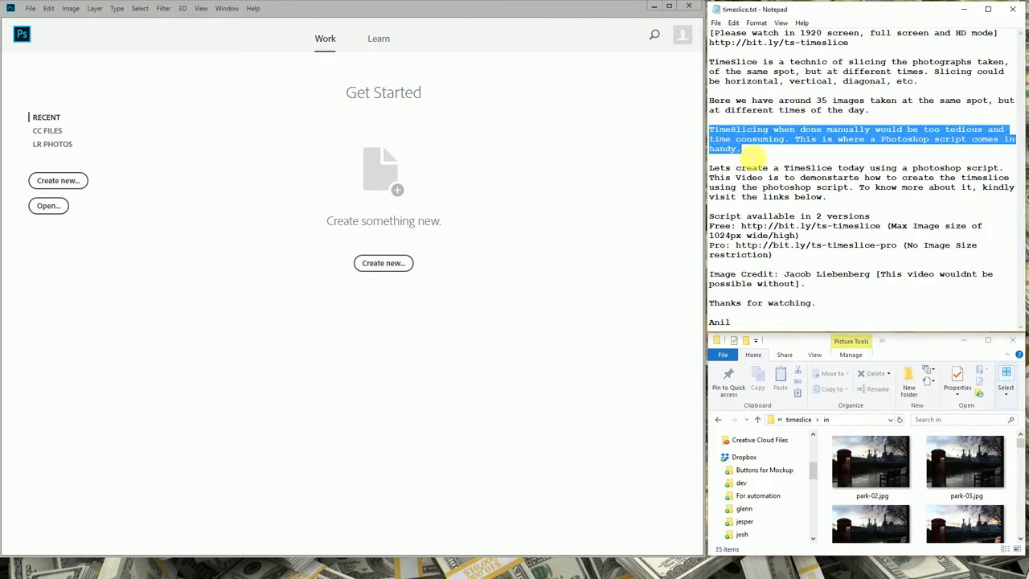
left_click(749, 178)
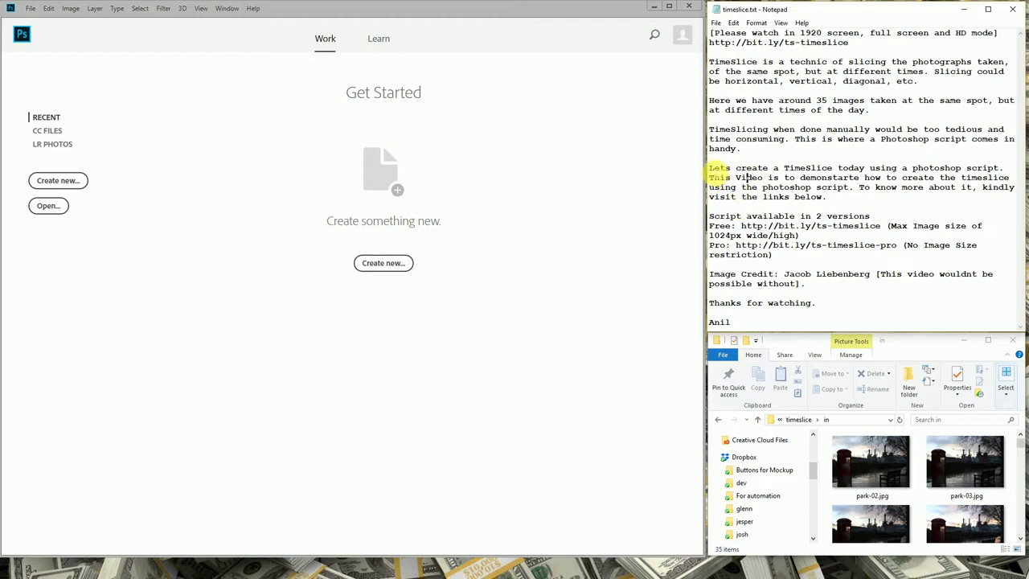
left_click_drag(711, 169, 853, 200)
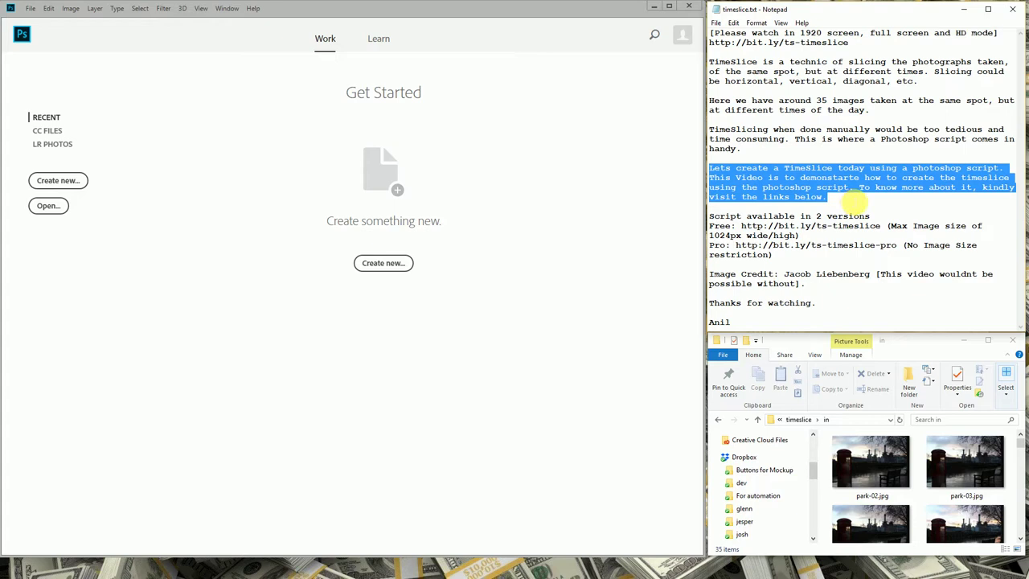
left_click(855, 202)
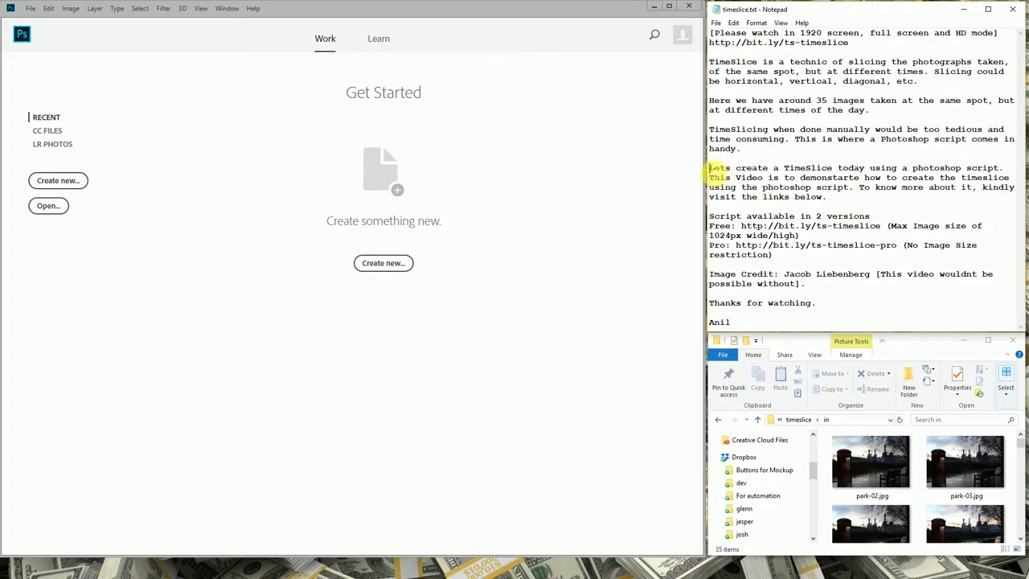
left_click_drag(709, 169, 1006, 168)
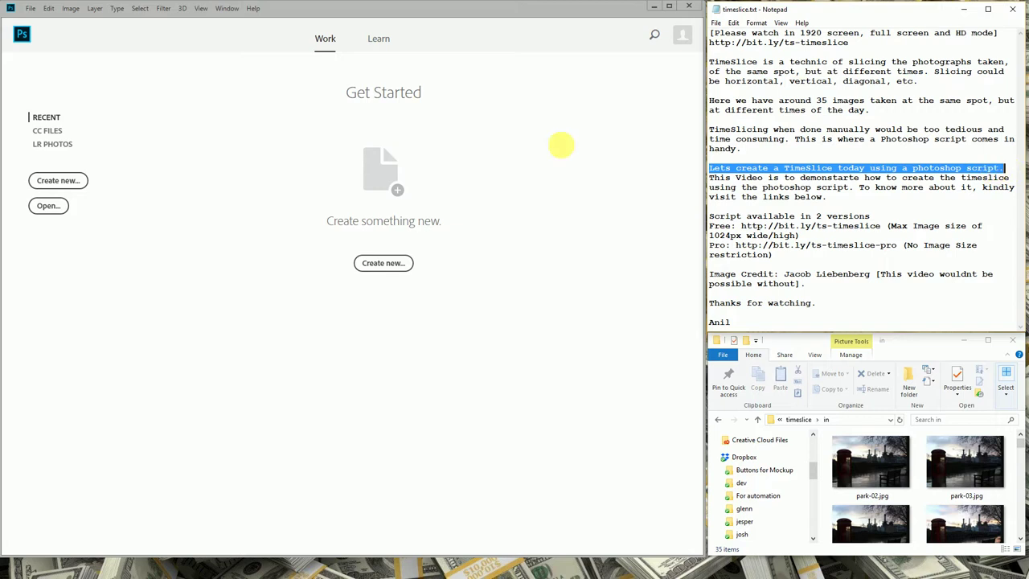
left_click(30, 8)
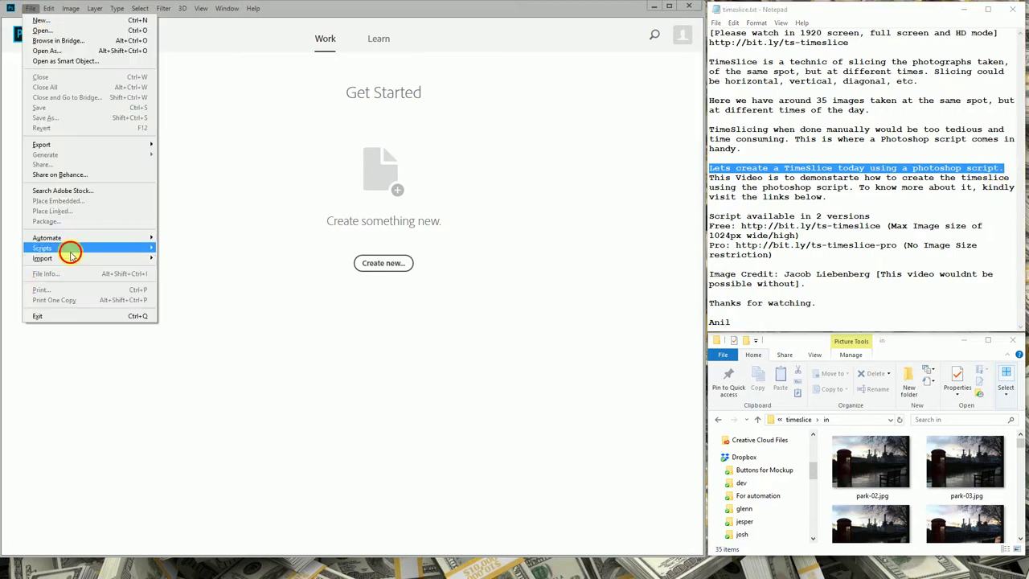
mouse_move(42, 248)
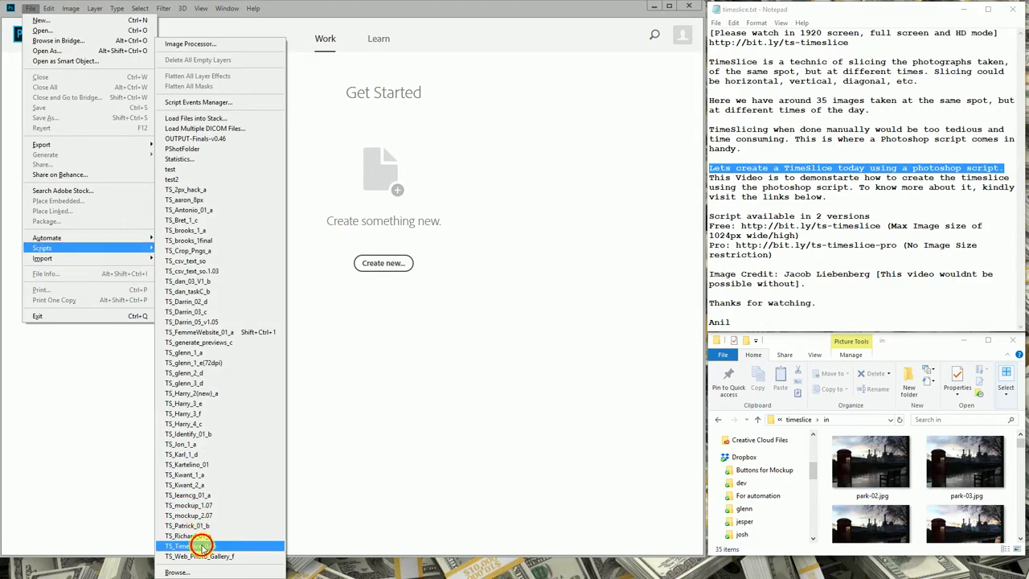
Step: Launch the TimeSlice script and set its input folder to /e/timeslice/in
left_click(201, 546)
left_click_drag(444, 155, 156, 109)
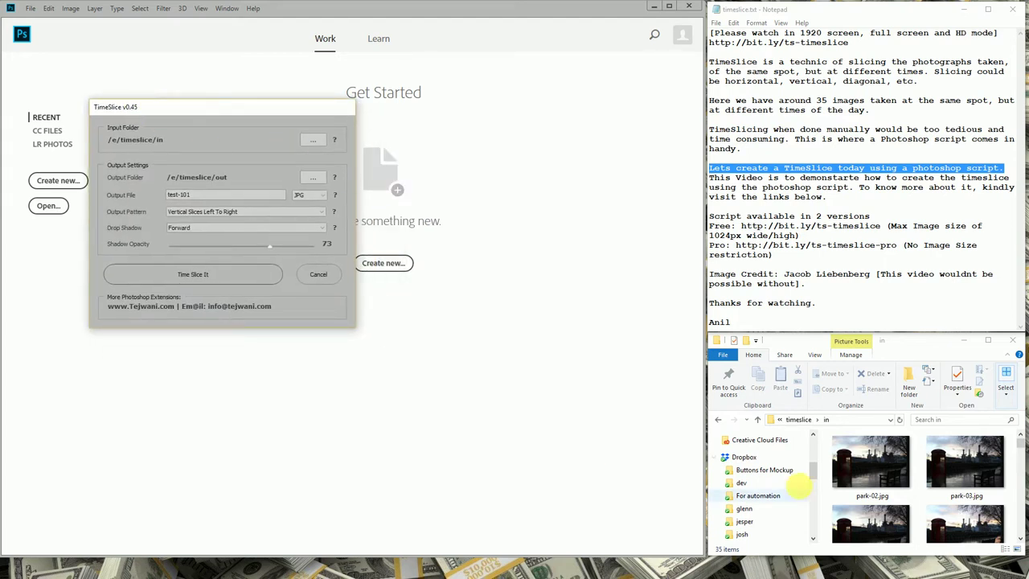
left_click(313, 141)
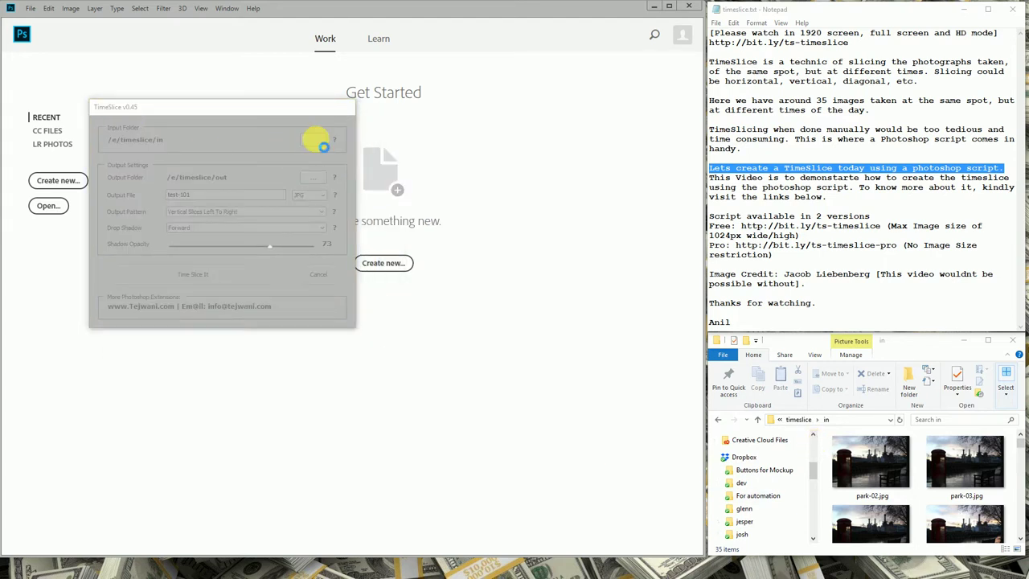
left_click(173, 25)
double_click(153, 74)
left_click(933, 541)
Step: Set the TimeSlice output folder to /e/timeslice/out
left_click(317, 178)
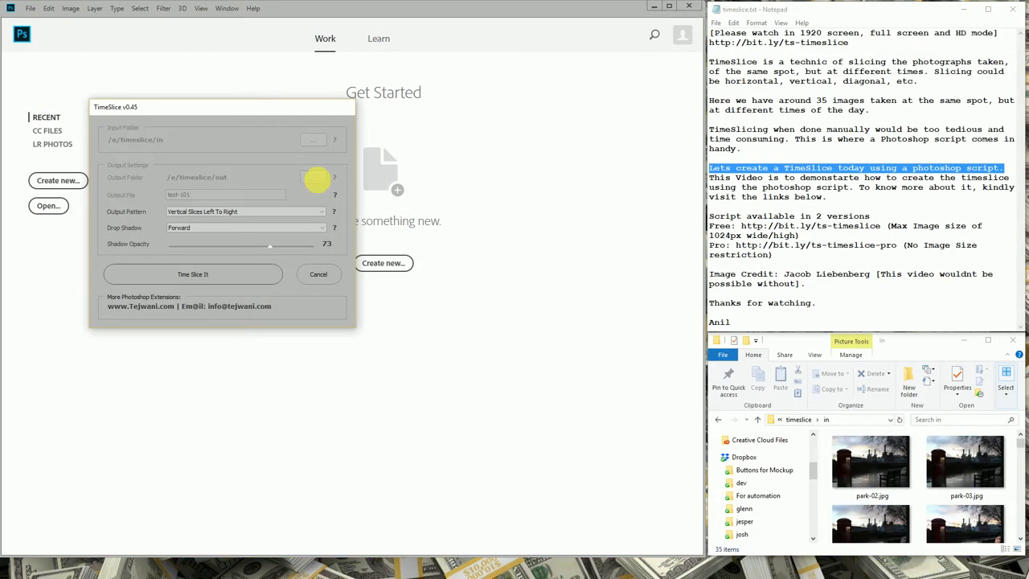
left_click(172, 25)
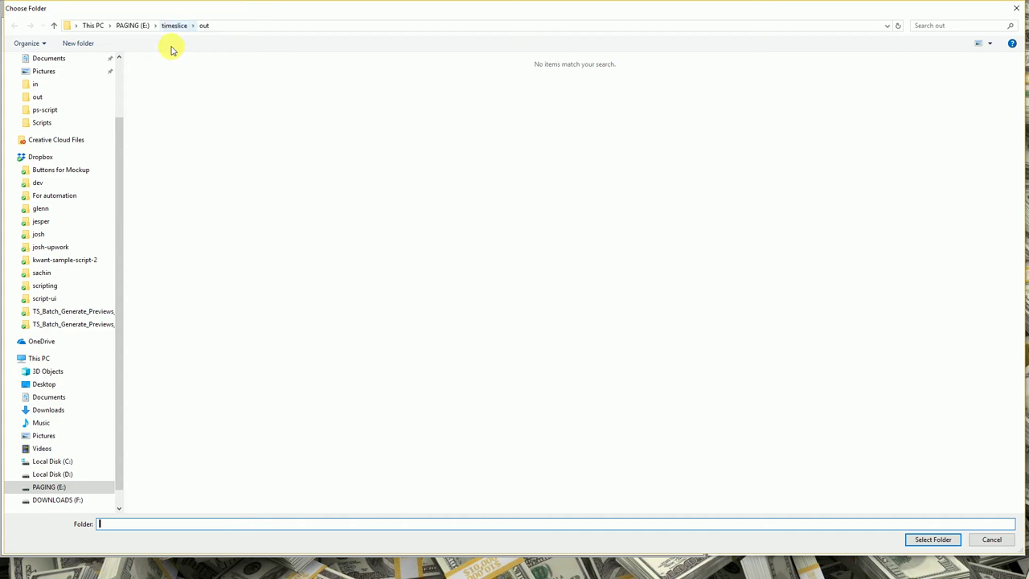
double_click(176, 86)
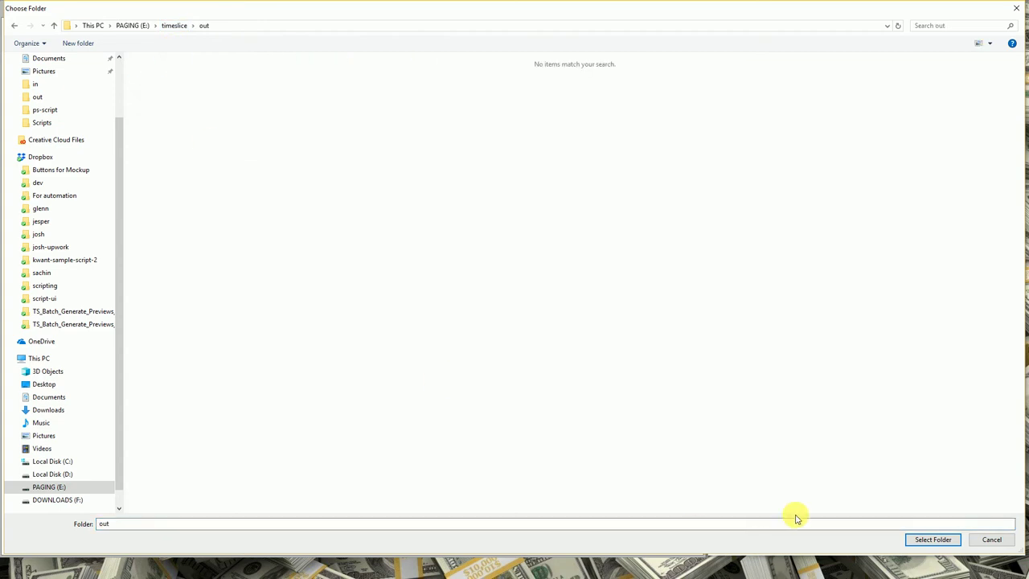
left_click(933, 539)
left_click(232, 212)
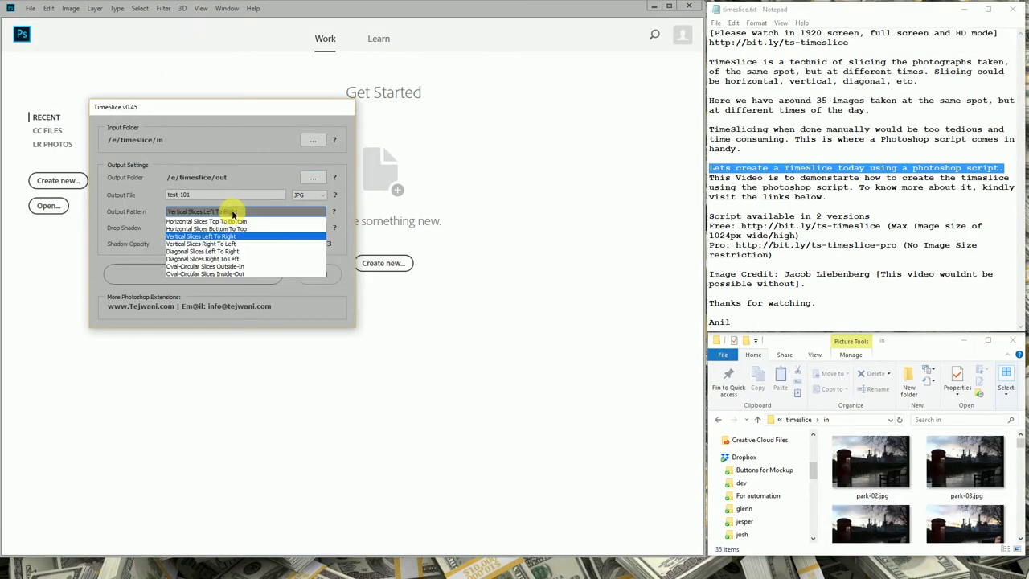
Step: Choose Diagonal Slices Right To Left, name the output diagonal-right0to-left, and run Time Slice It
left_click(211, 254)
left_click_drag(202, 194, 117, 192)
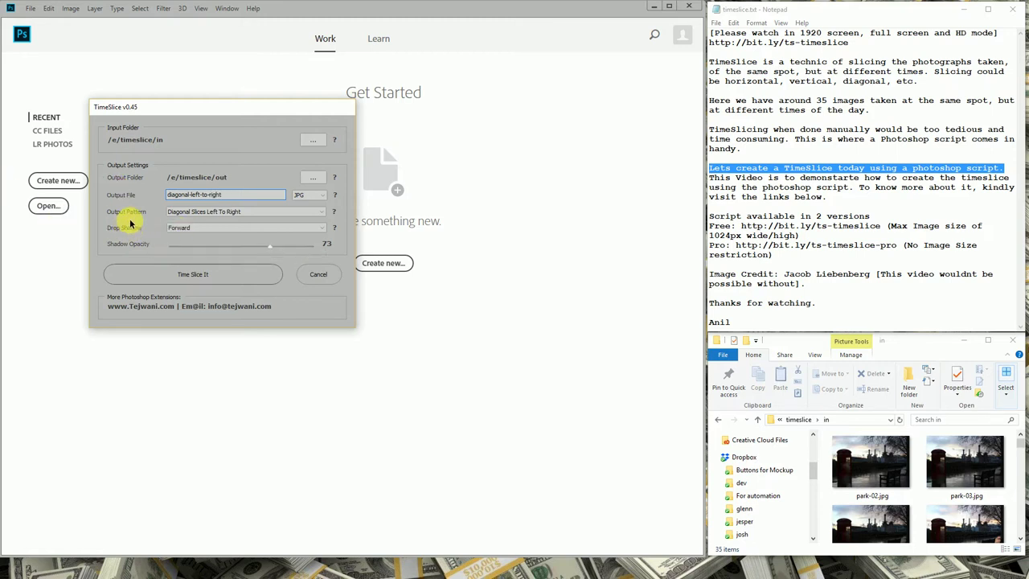
left_click(201, 212)
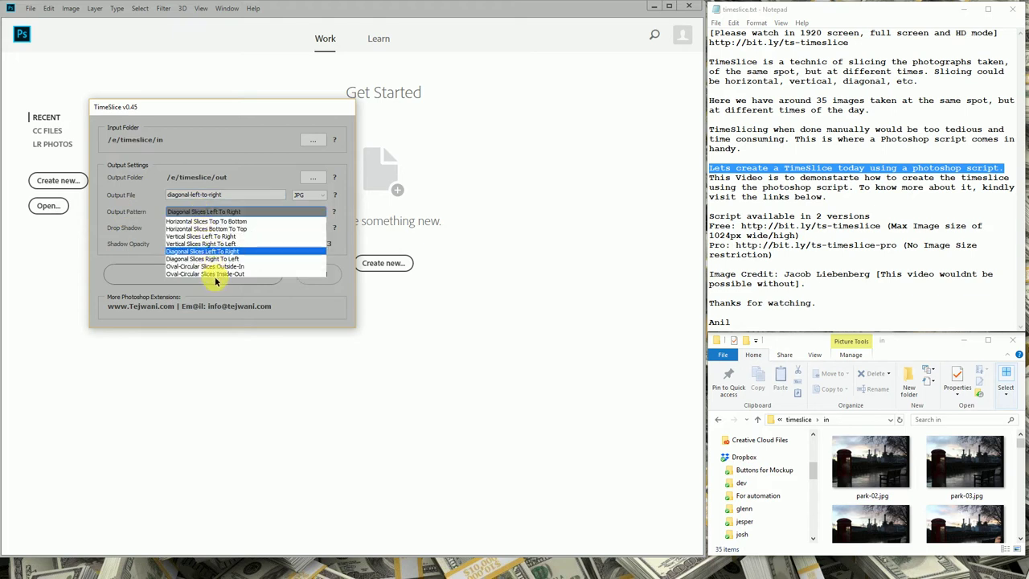
left_click(204, 253)
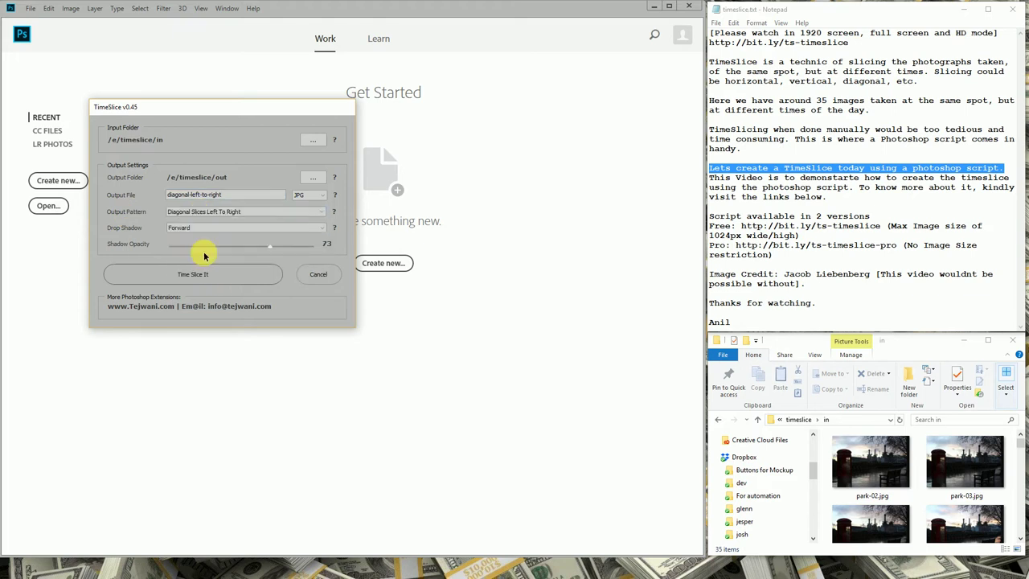
left_click_drag(192, 195, 280, 201)
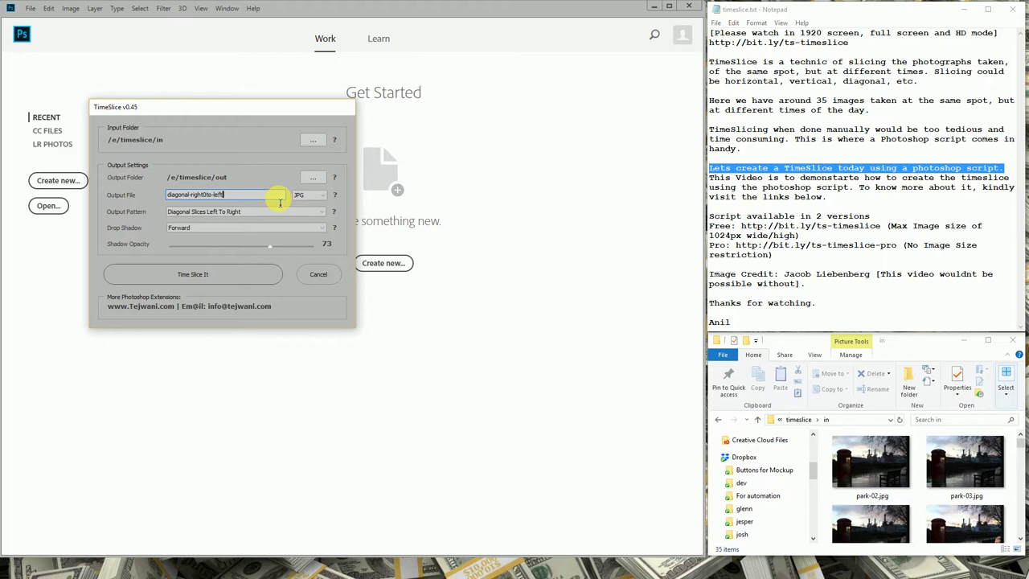
left_click(287, 212)
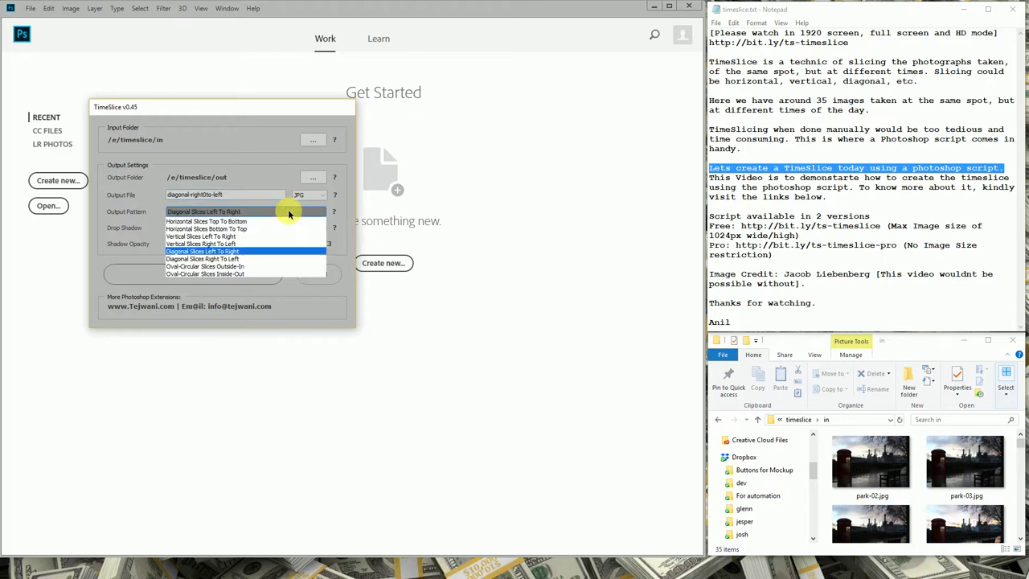
left_click(271, 259)
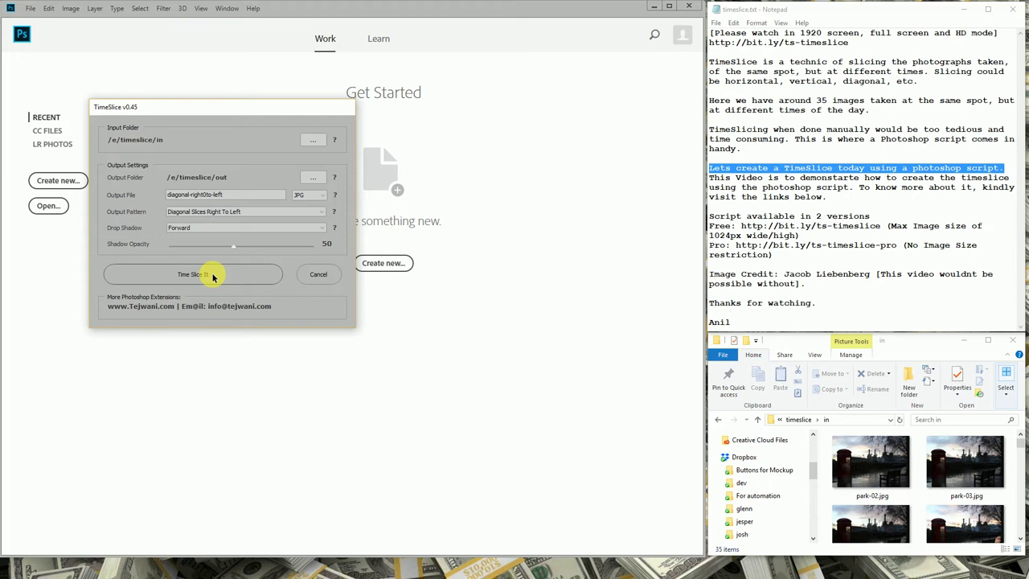
left_click(213, 277)
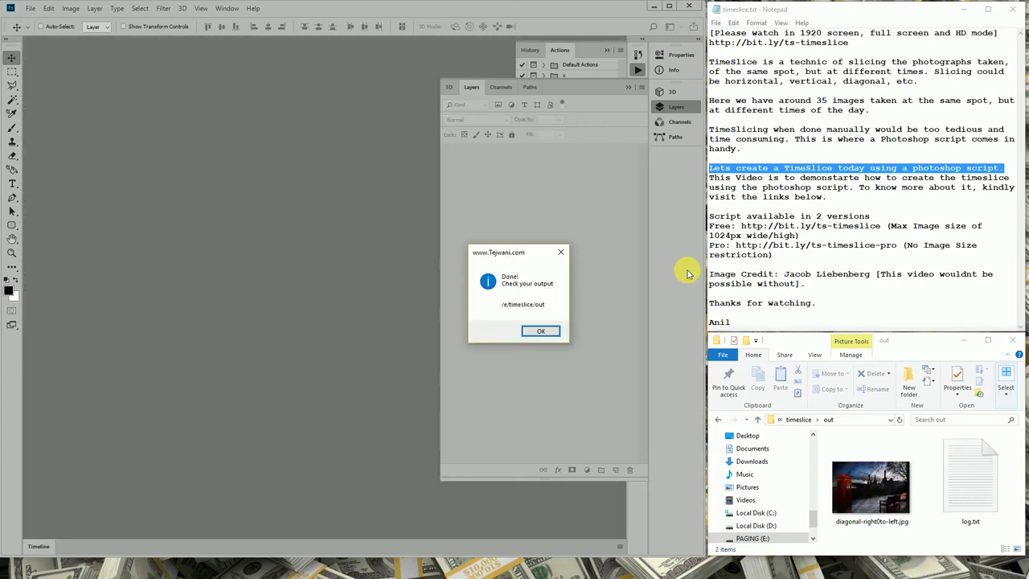
Step: Dismiss the 'Done! Check your output' message and select diagonal-right0to-left.jpg in Explorer
left_click(538, 332)
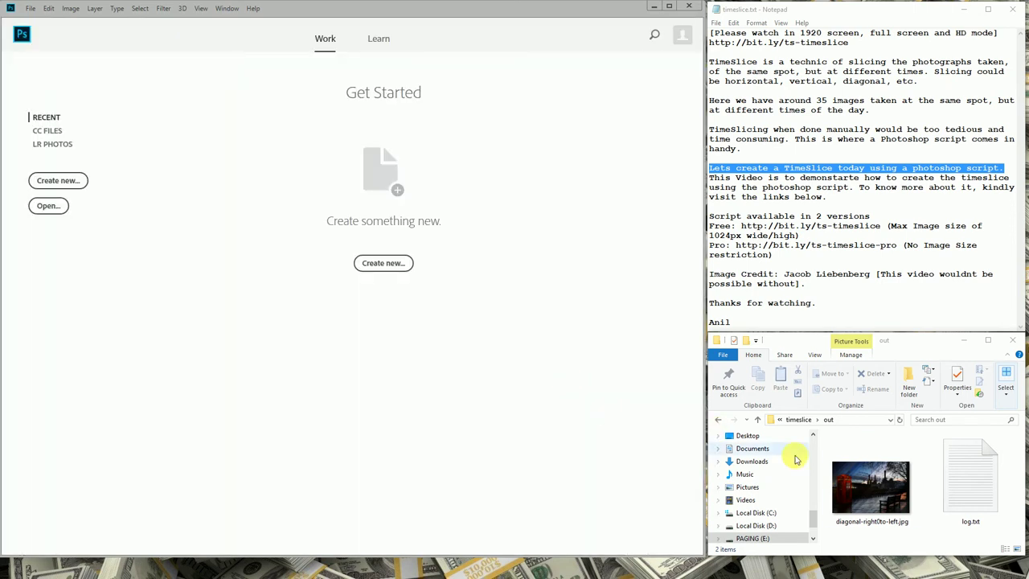
left_click(866, 499)
Step: Drag diagonal-right0to-left.jpg into Photoshop and close the floating Layers and Actions panels
left_click_drag(867, 499, 487, 382)
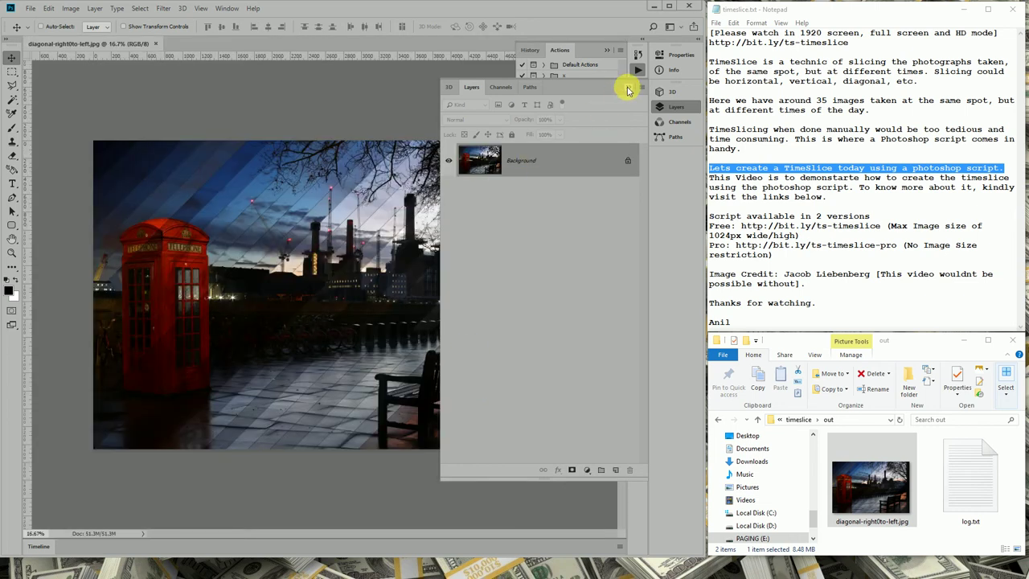
left_click(630, 88)
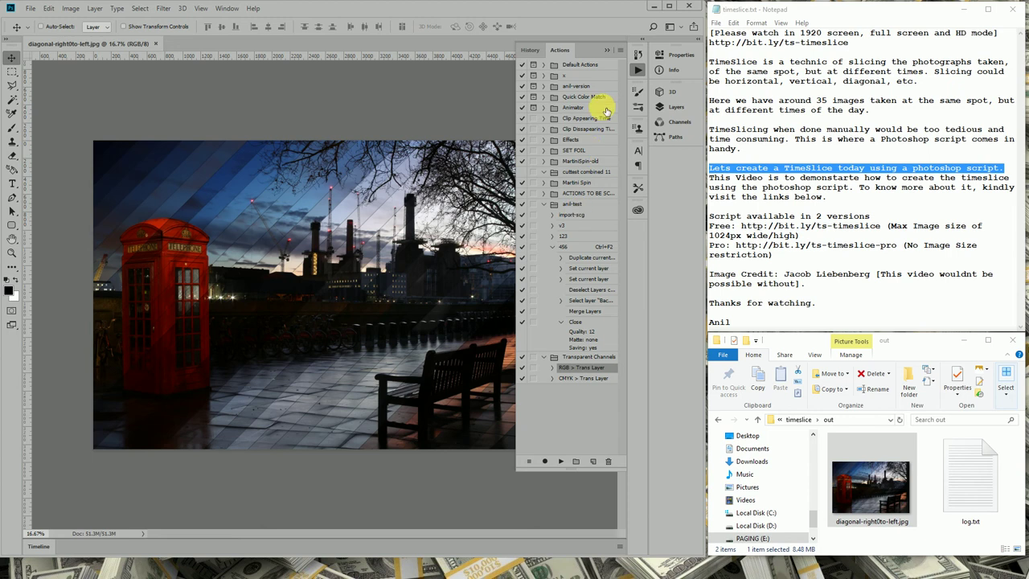
left_click(609, 50)
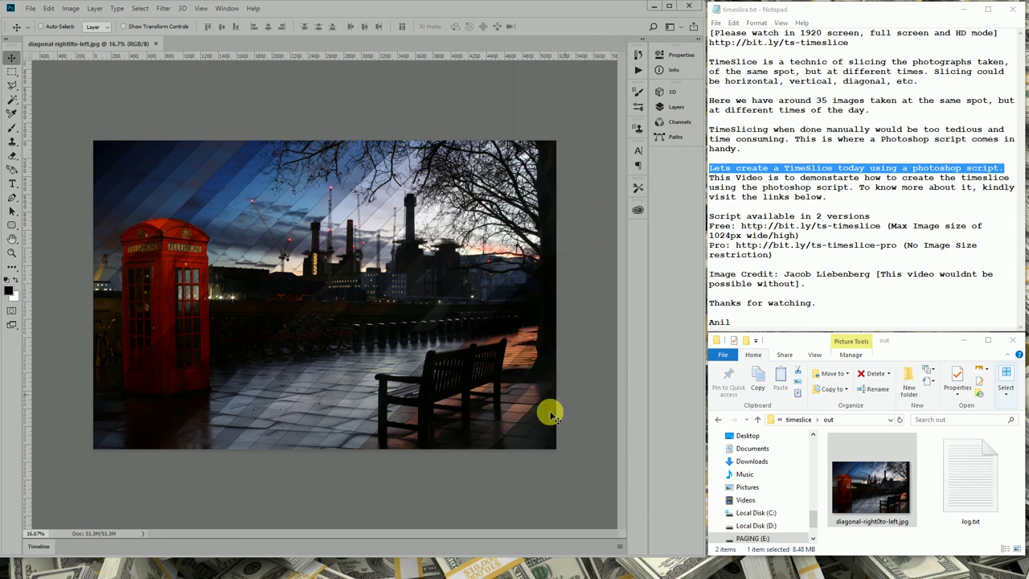
Step: Zoom in and pan across the bench and phone box, then fit the whole composite
key("ctrl+plus")
key("ctrl+plus")
left_click_drag(528, 386, 339, 189)
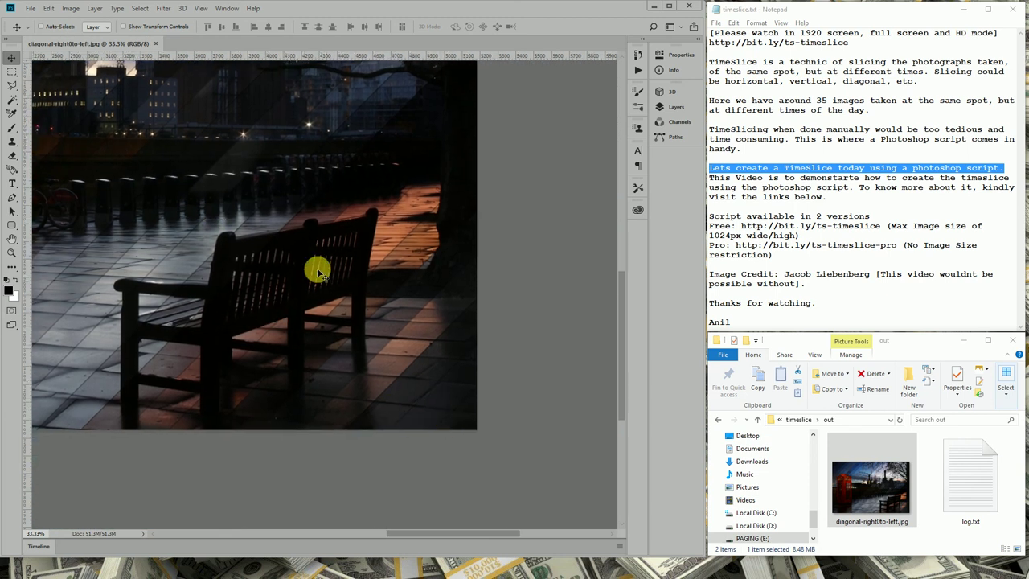
mouse_move(329, 334)
left_mouse_down()
mouse_move(338, 360)
mouse_move(487, 441)
left_mouse_up()
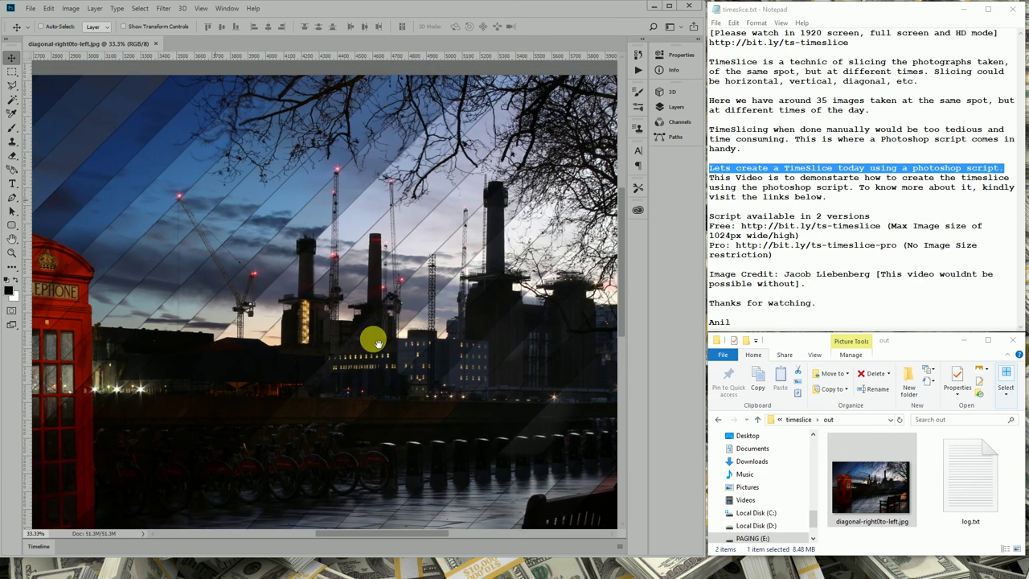
mouse_move(241, 257)
left_mouse_down()
mouse_move(480, 392)
mouse_move(544, 402)
left_mouse_up()
left_click_drag(295, 250, 415, 301)
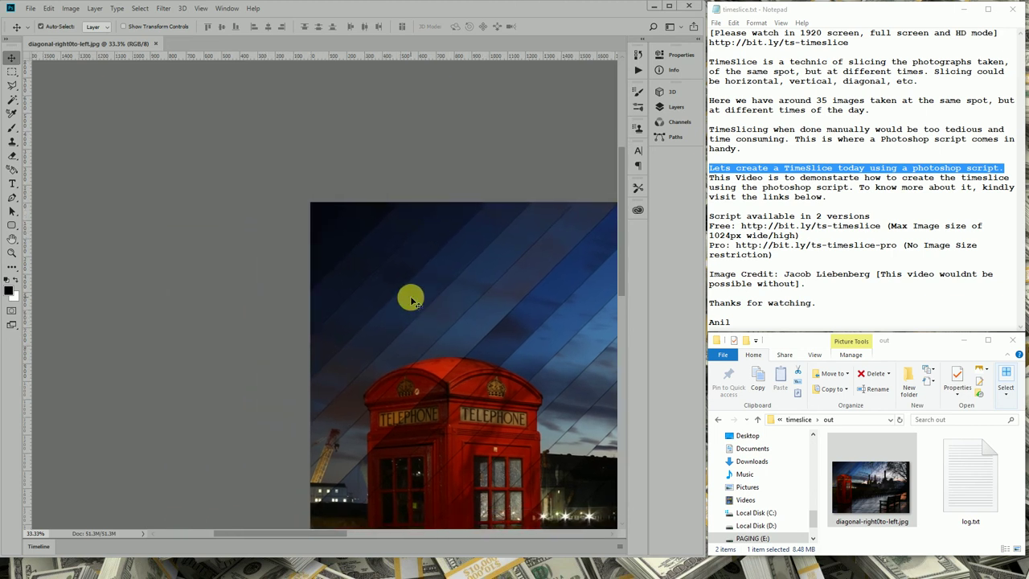
key("ctrl+0")
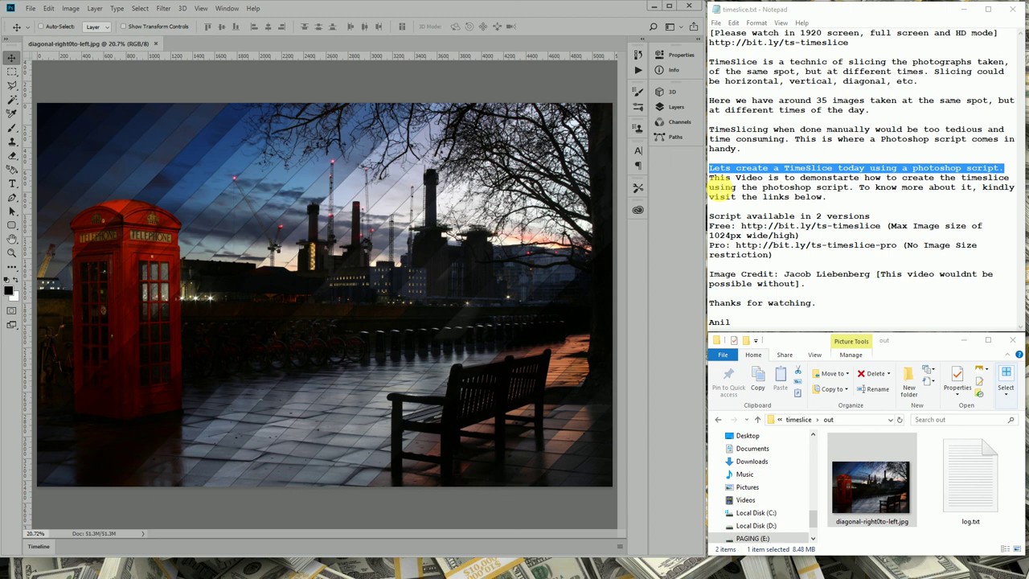
left_click(711, 179)
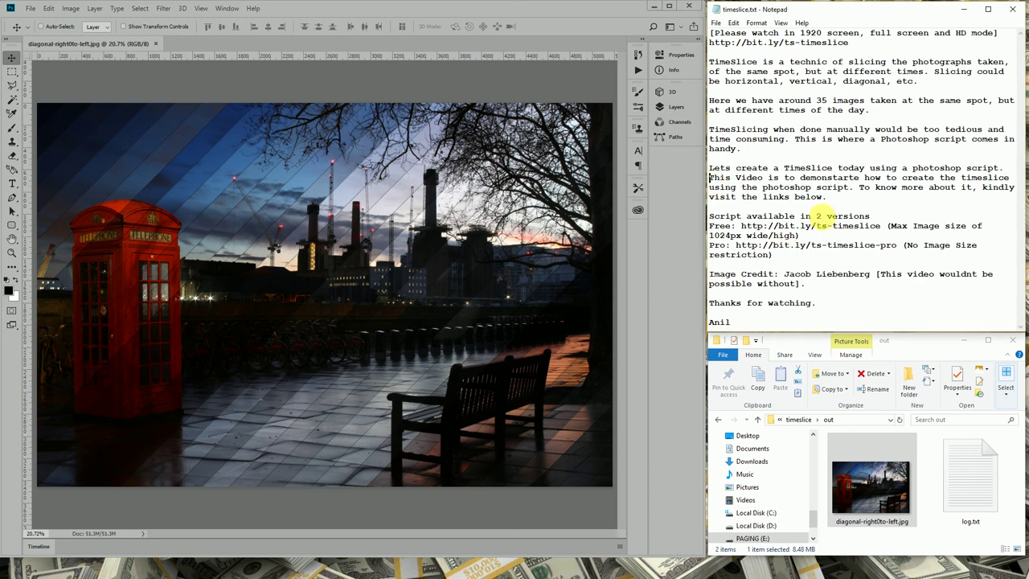
left_click_drag(859, 187, 872, 205)
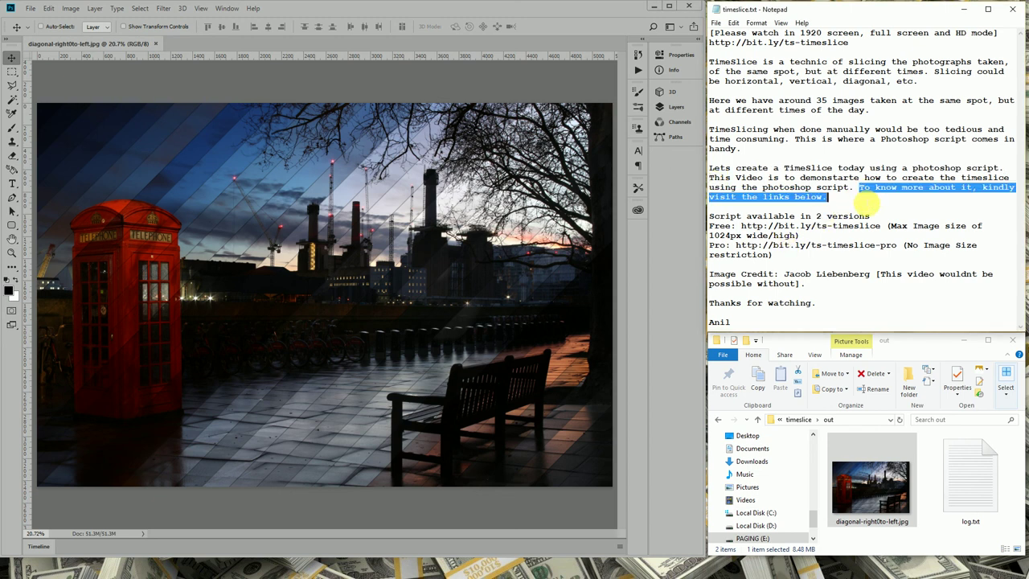